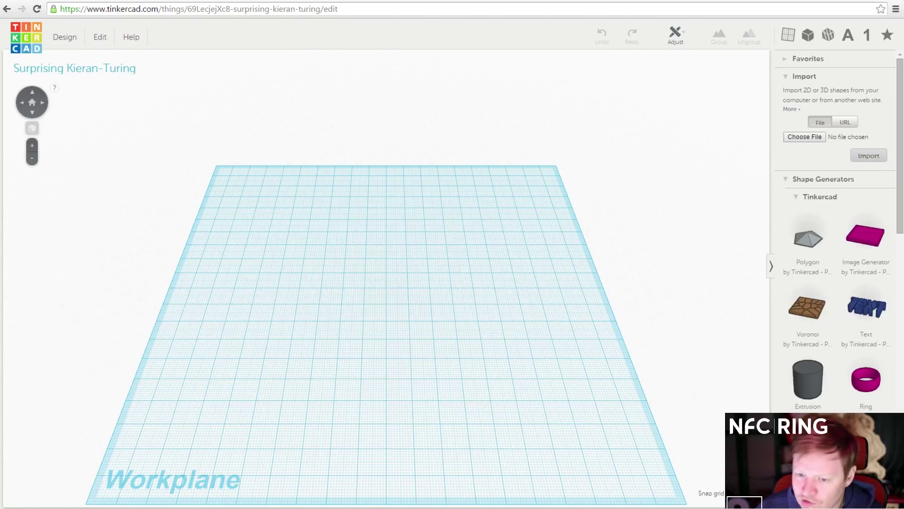
Add a Ring shape, scale it to 28 mm across and lower its height to 8 mm
left_click_drag(866, 379, 375, 256)
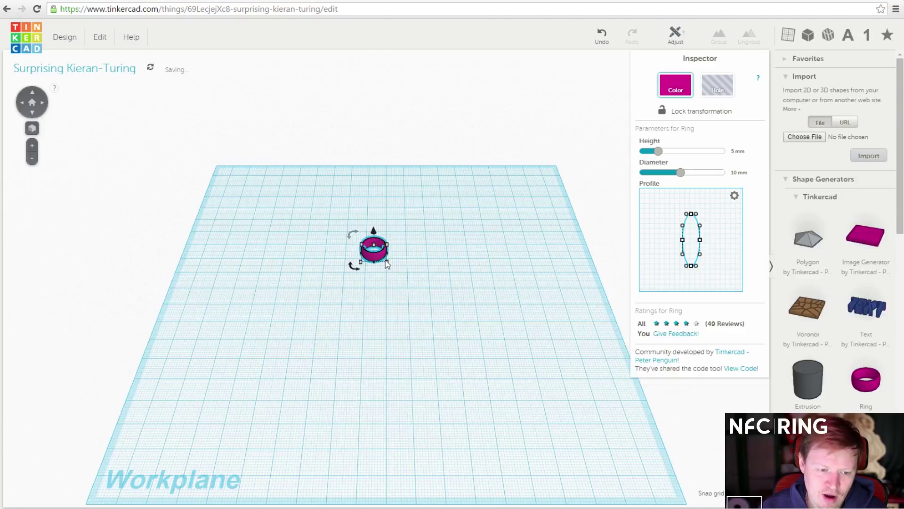
right_click_drag(388, 269, 410, 302)
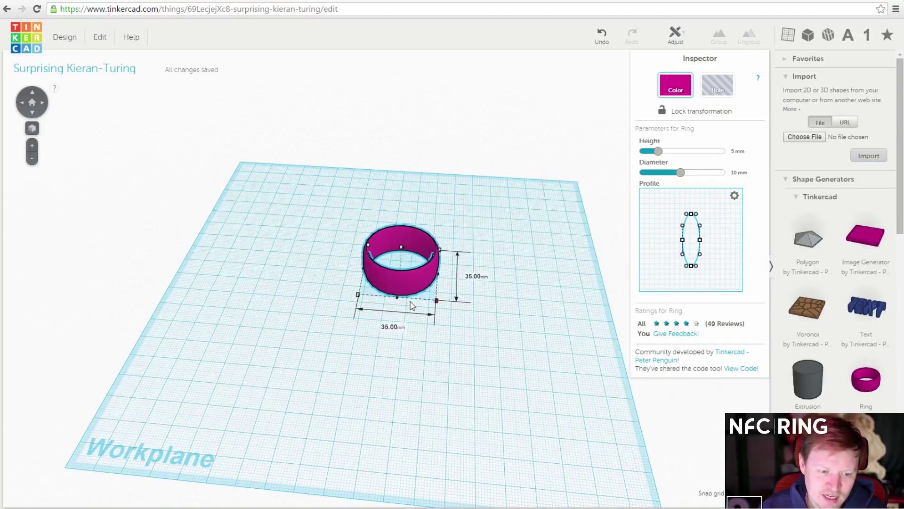
left_click_drag(413, 307, 396, 288)
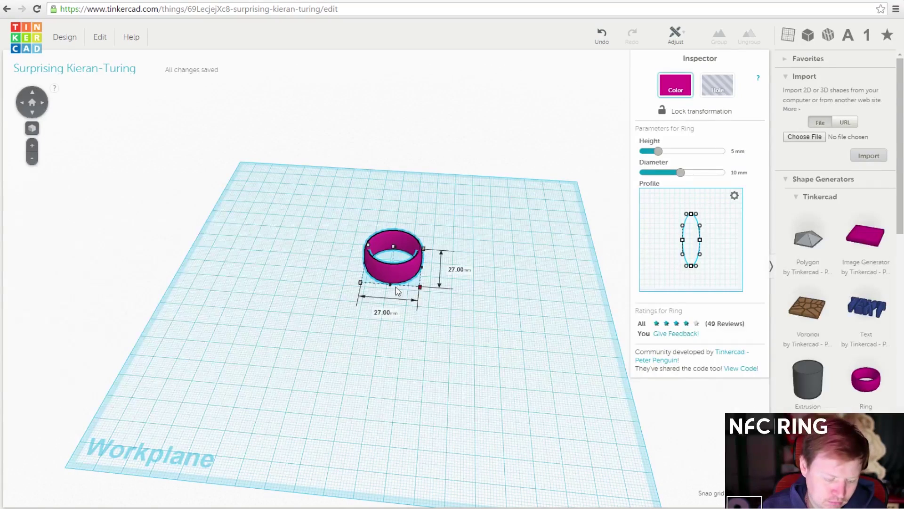
left_click_drag(395, 287, 399, 289)
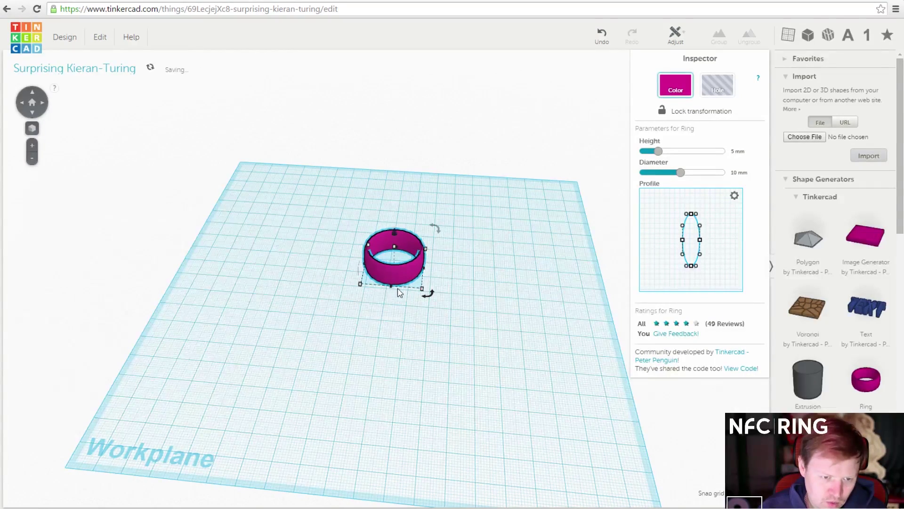
scroll(399, 289, "up", 2)
left_click_drag(396, 234, 396, 241)
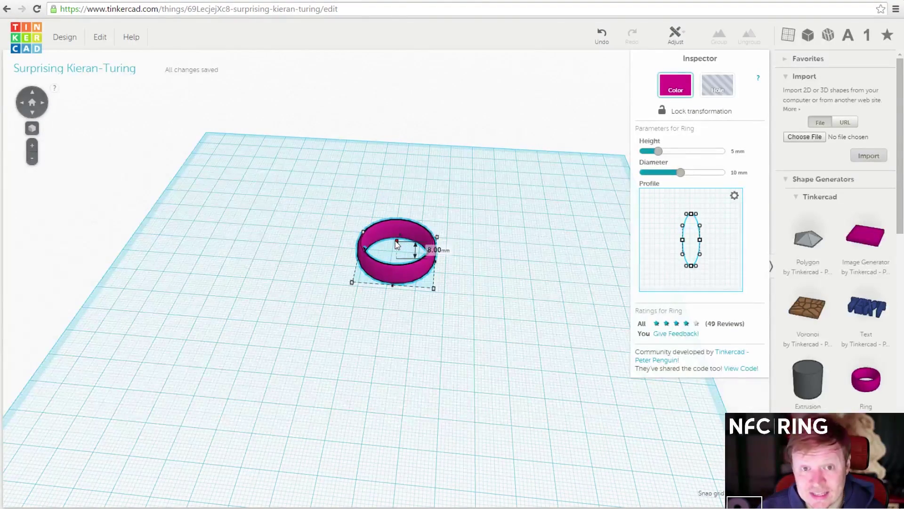
Place an Extrusion cylinder over the ring
left_click(529, 279)
right_click_drag(499, 299, 495, 278)
right_click_drag(406, 207, 535, 330)
left_click_drag(535, 329, 390, 253)
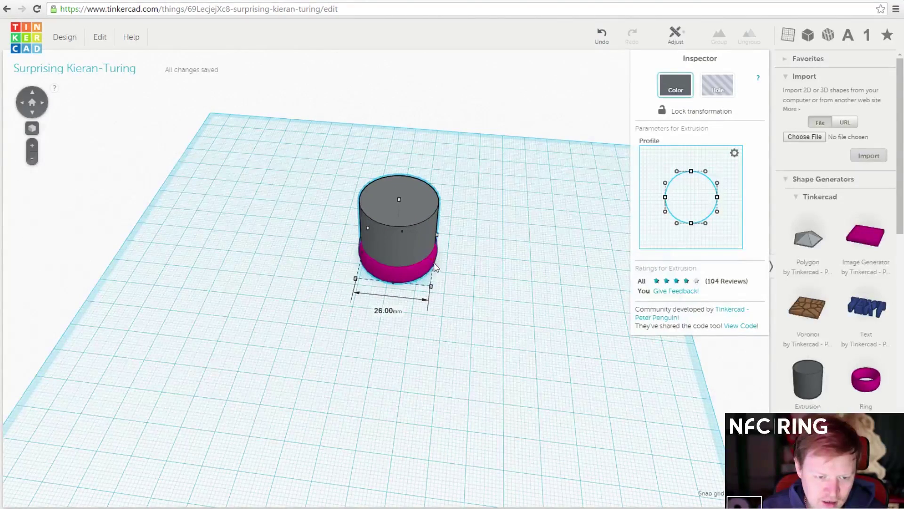
Shorten the cylinder to 7 mm and widen it from 27 to 28 mm, then slightly past the ring
left_click_drag(399, 200, 393, 240)
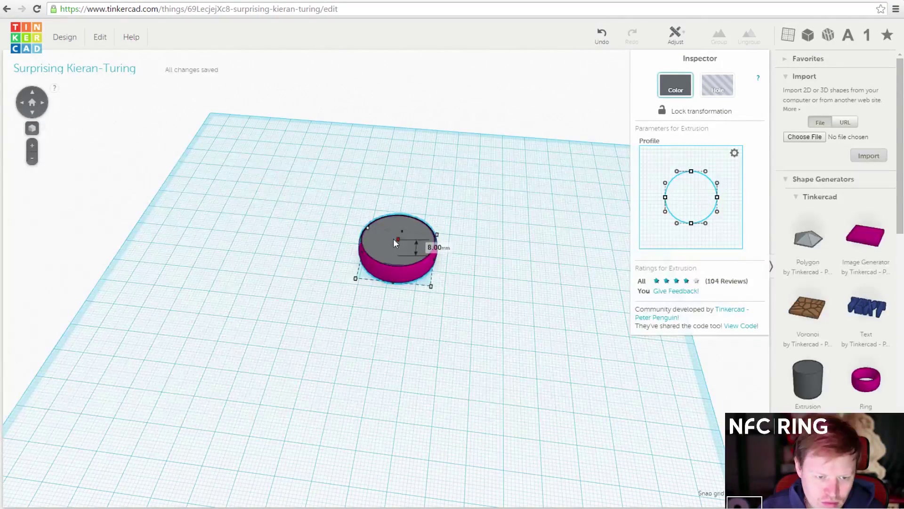
left_click_drag(433, 284, 434, 290)
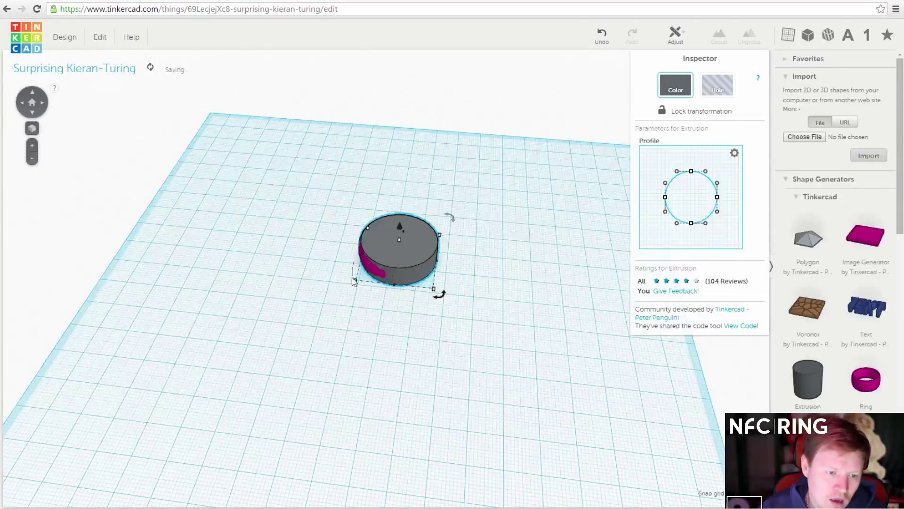
left_click_drag(355, 285, 351, 285)
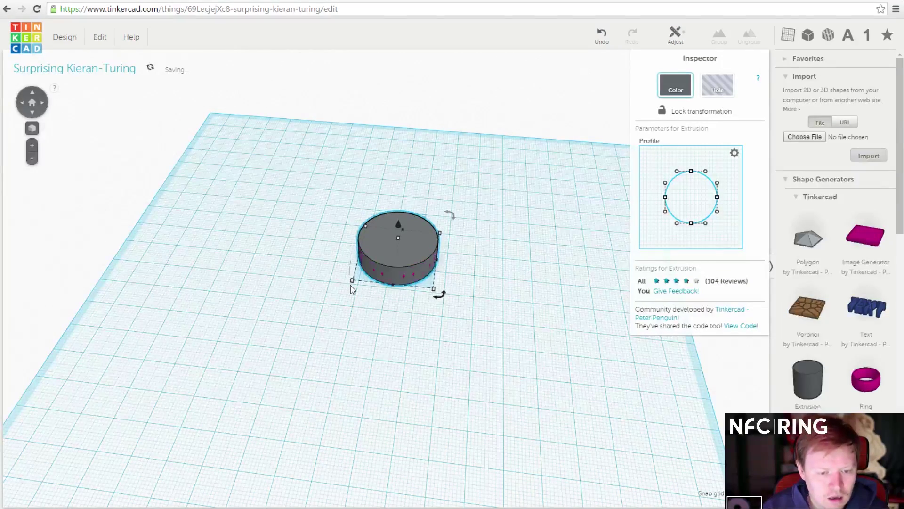
right_click_drag(352, 288, 335, 207)
mouse_move(440, 353)
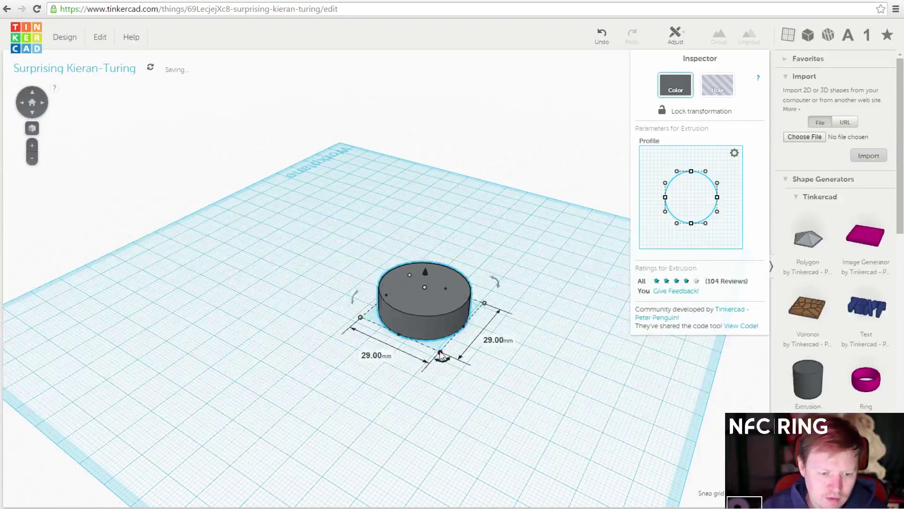
left_click_drag(440, 352, 442, 361)
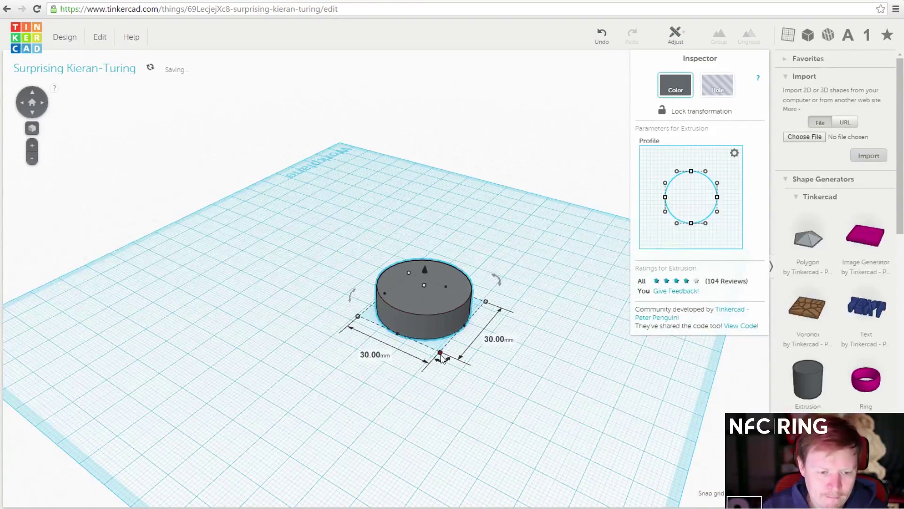
Lower the cylinder's height further so it becomes a flat disc
left_click(533, 317)
left_click(460, 301)
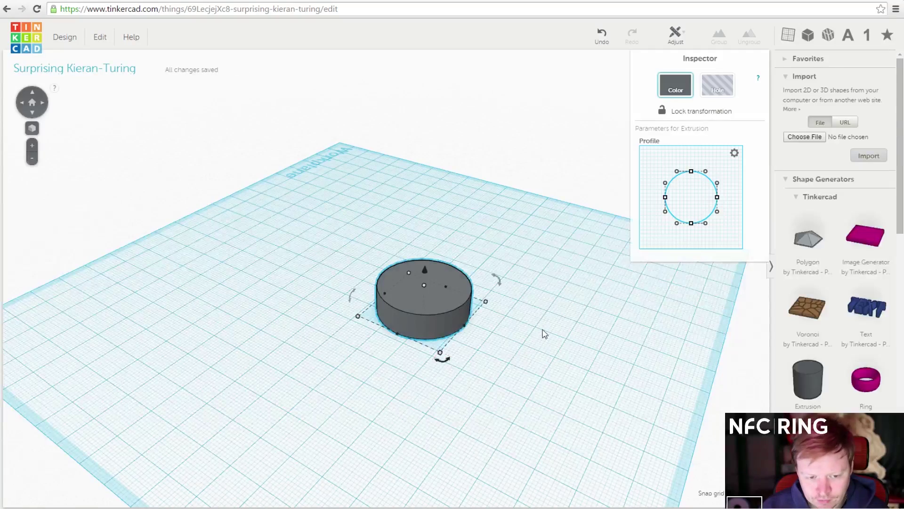
right_click_drag(529, 337, 433, 265)
mouse_move(433, 265)
left_mouse_down()
mouse_move(428, 275)
mouse_move(435, 255)
left_mouse_up()
right_click_drag(435, 255, 476, 306)
Add a second cylinder over the ring, resized to 26 mm across and flattened into a disc
left_click(477, 307)
left_click_drag(801, 372, 381, 325)
right_click_drag(381, 325, 481, 299)
left_click_drag(425, 208, 417, 259)
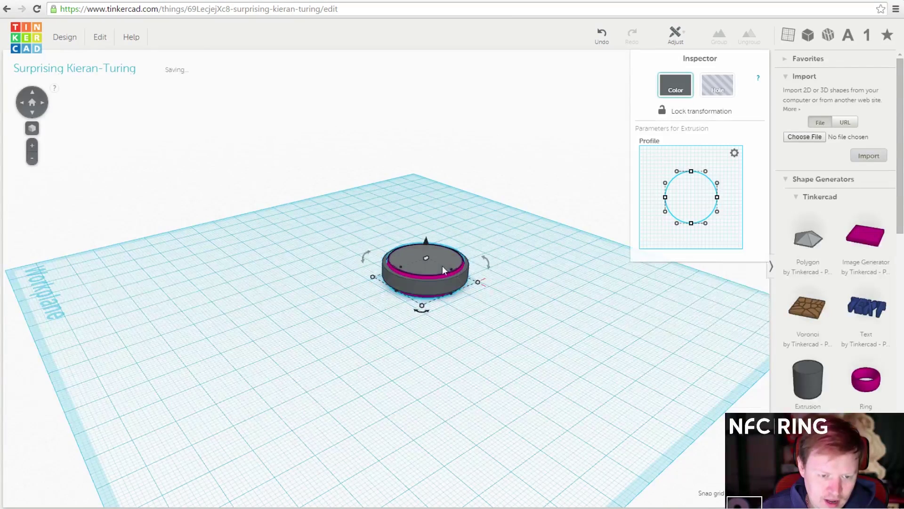
Set both the 26 mm inner disc and the grey band to Hole
left_click(437, 243)
left_click(437, 243)
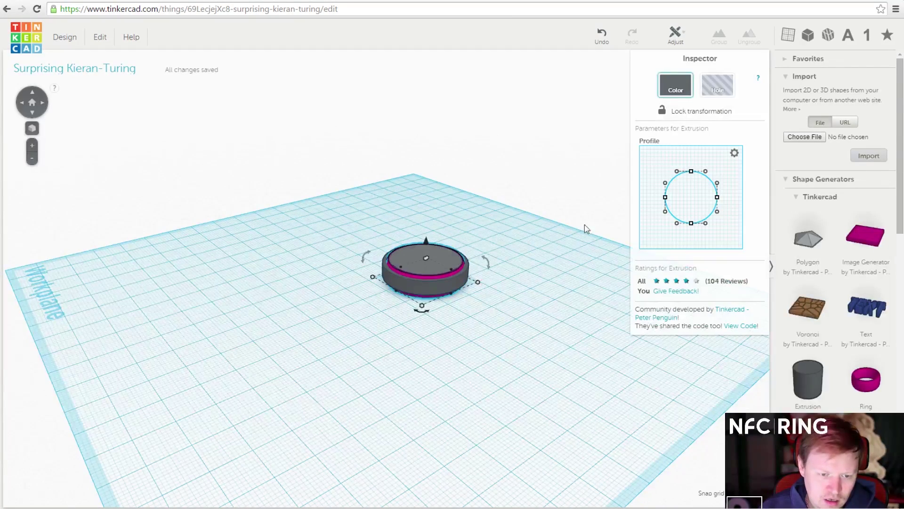
left_click(717, 84)
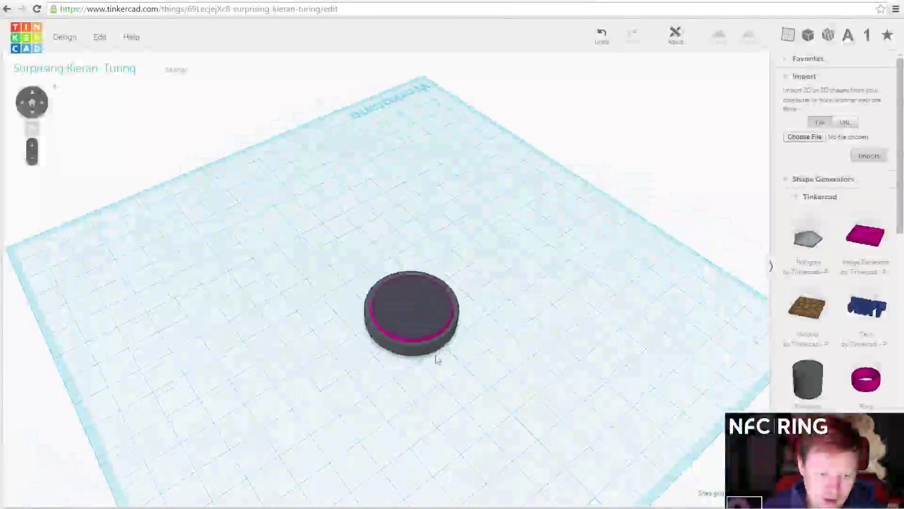
left_click(431, 330)
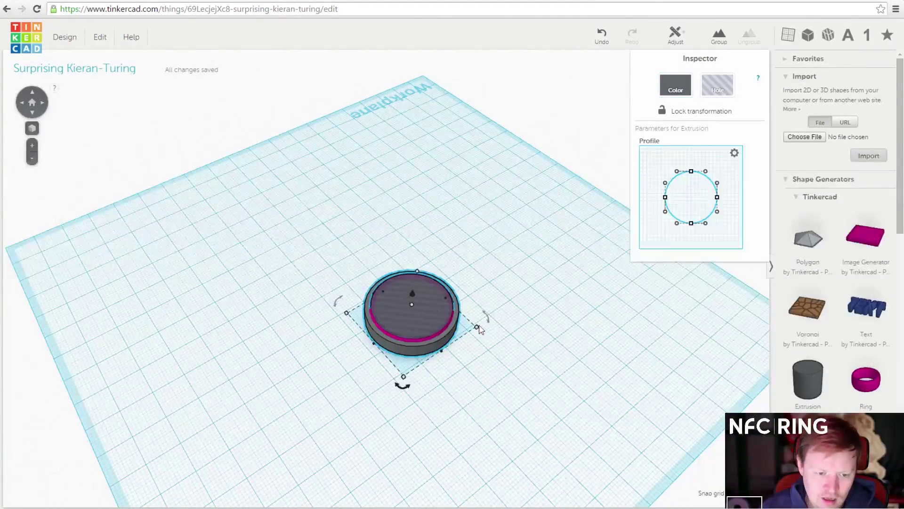
left_click(560, 276)
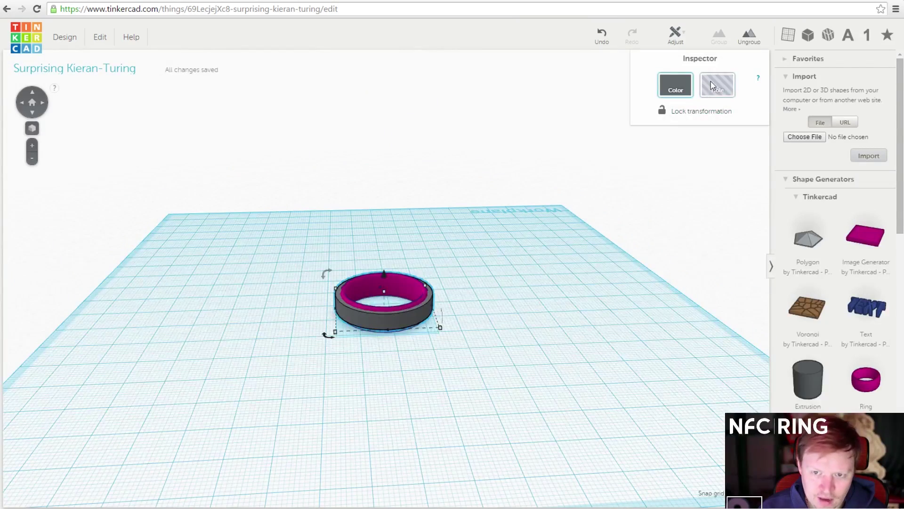
left_click(551, 282)
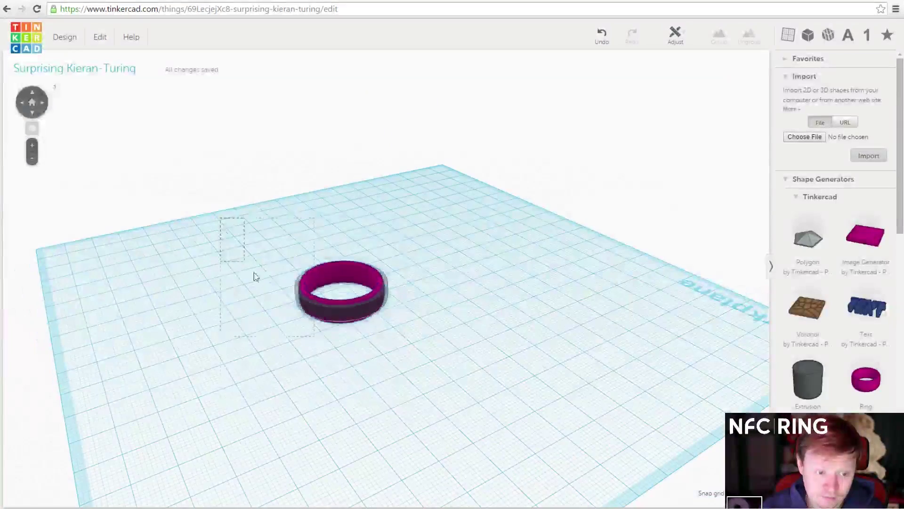
left_click(339, 302)
left_click(490, 311)
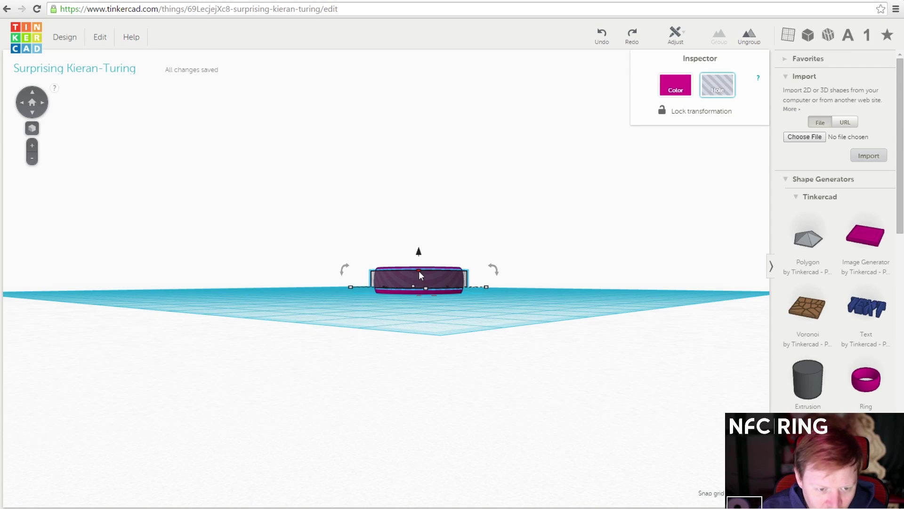
Adjust the hole band to 6 mm tall and sink it slightly into the workplane
left_click_drag(419, 270, 419, 267)
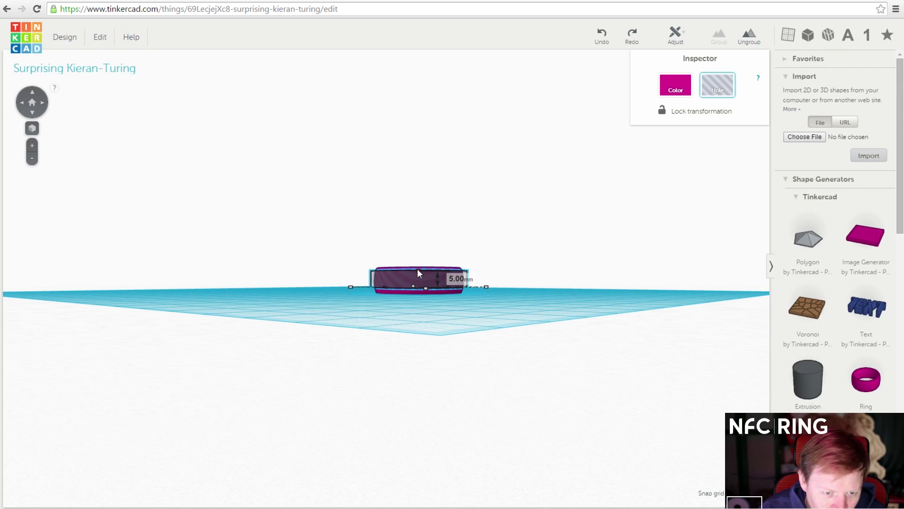
left_click_drag(417, 272, 418, 268)
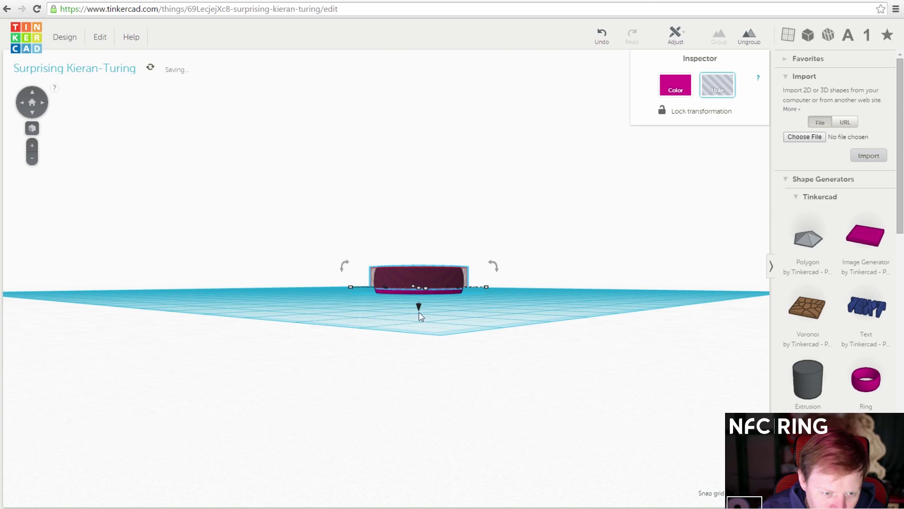
left_click_drag(420, 307, 419, 311)
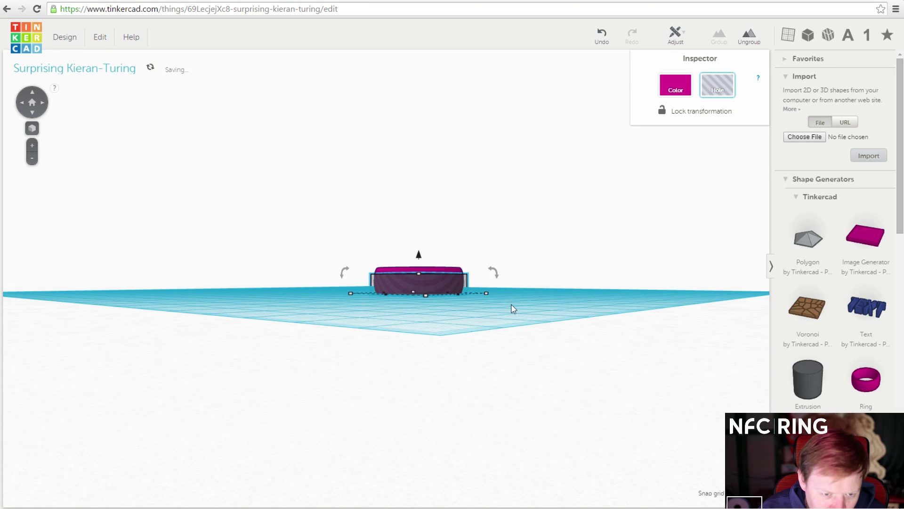
right_click_drag(511, 307, 497, 321)
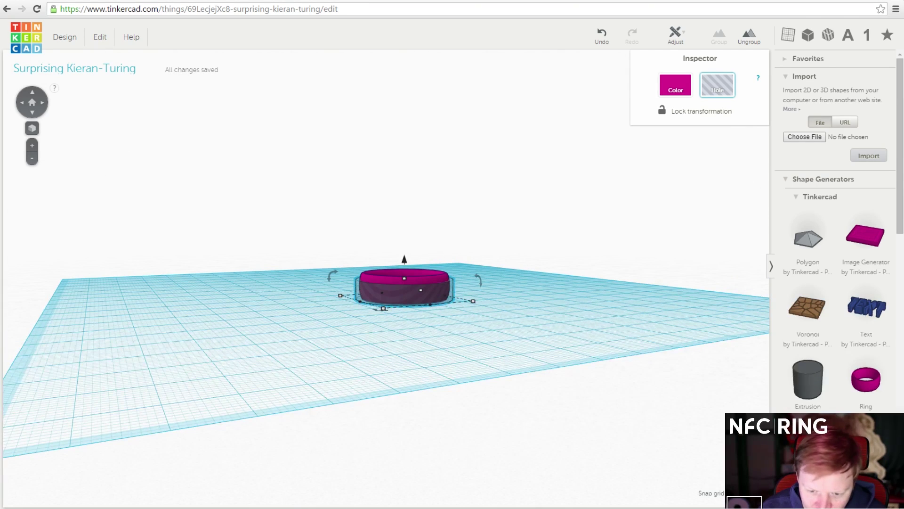
mouse_move(404, 260)
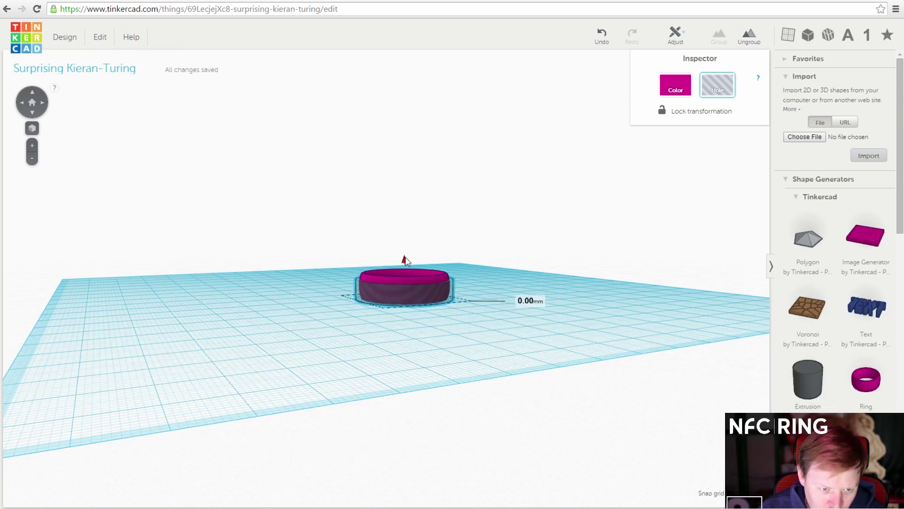
right_click_drag(531, 307, 439, 278)
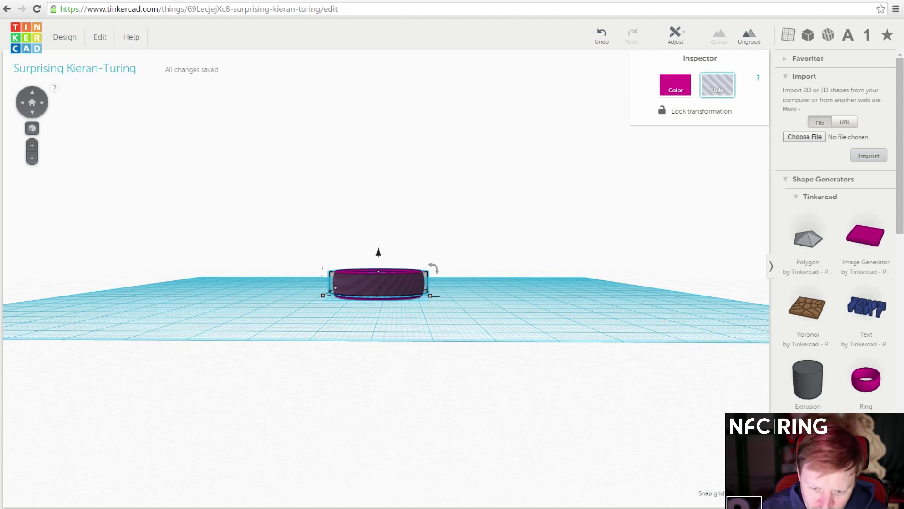
left_click_drag(378, 253, 379, 256)
right_click_drag(379, 256, 485, 339)
Select the ring and groove cutter together and group them into one shape
left_click_drag(188, 200, 448, 376)
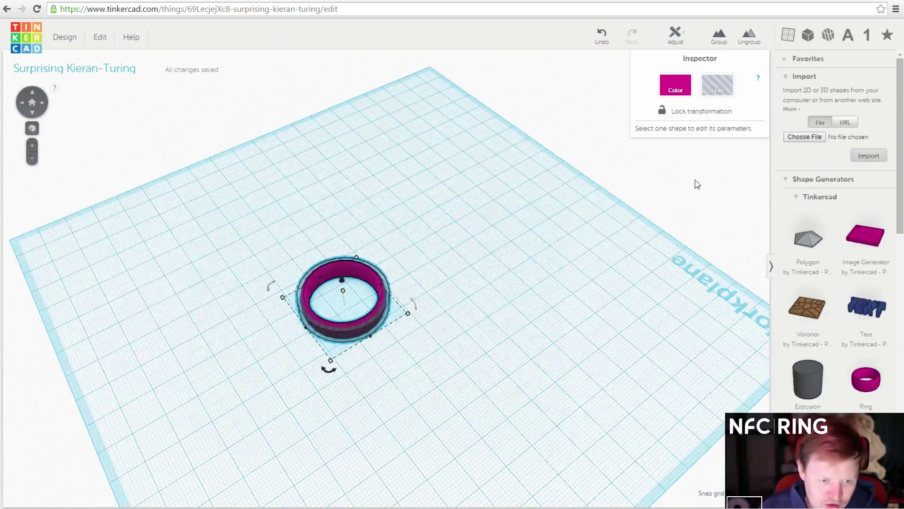
left_click(719, 34)
left_click(515, 278)
right_click_drag(515, 278, 511, 300)
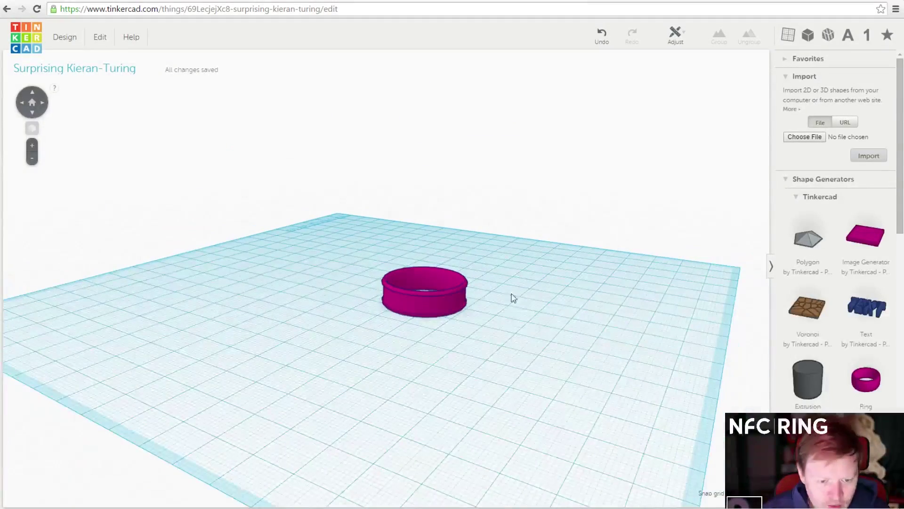
Colour the grouped ring teal blue after briefly trying black
left_click(451, 291)
left_click(677, 87)
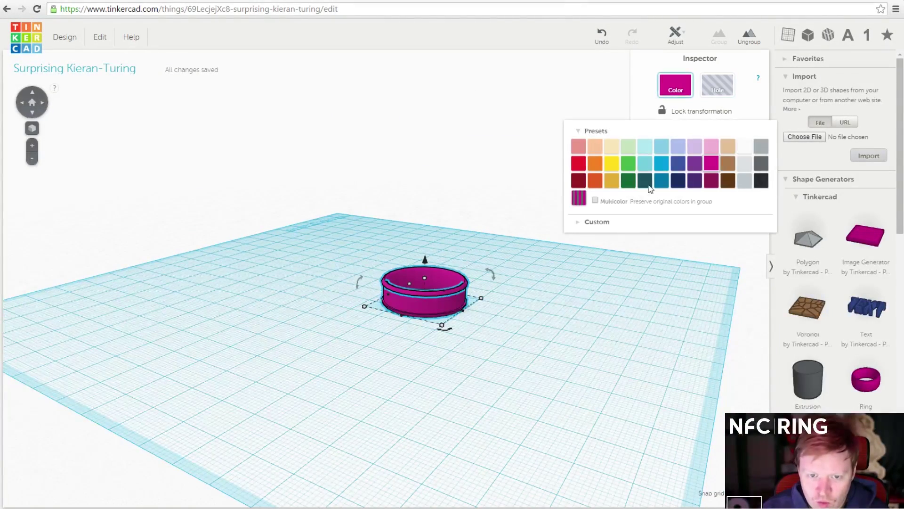
left_click(762, 180)
left_click(575, 271)
right_click_drag(509, 295, 590, 144)
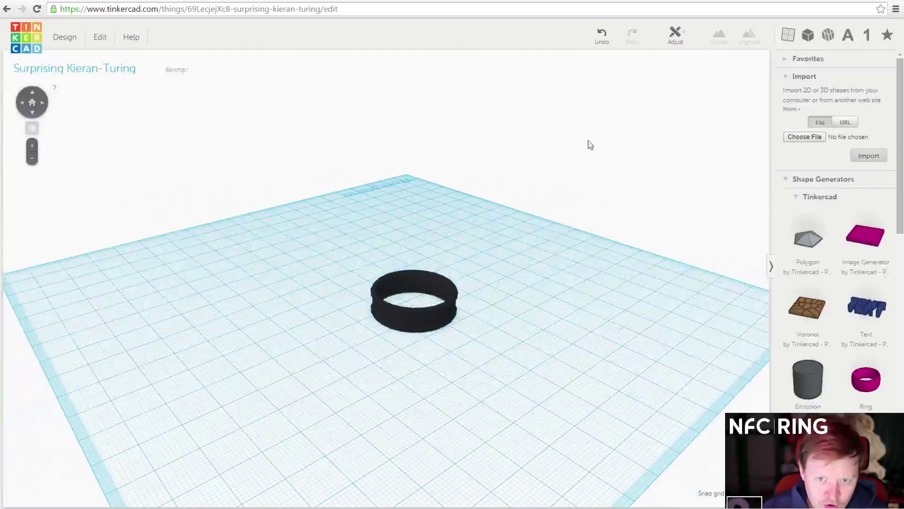
left_click(407, 297)
left_click(675, 85)
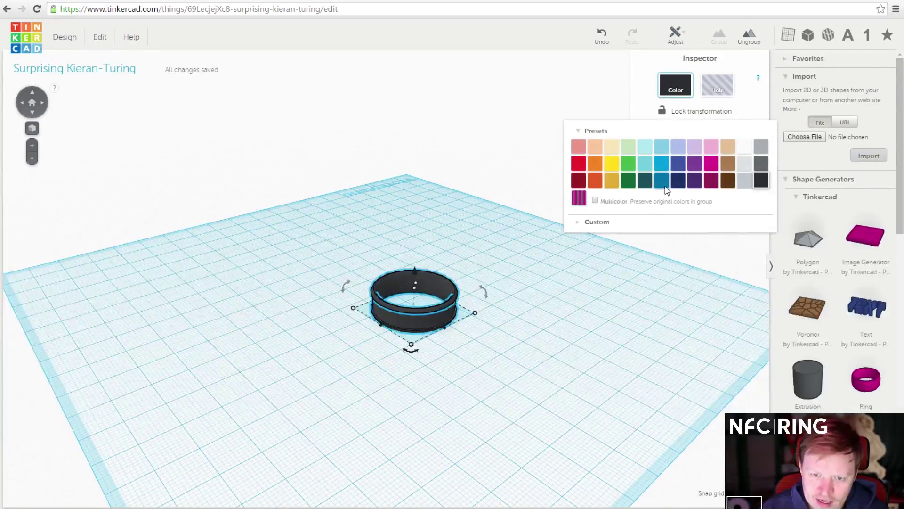
left_click(662, 181)
left_click(512, 284)
scroll(412, 326, "up", 5)
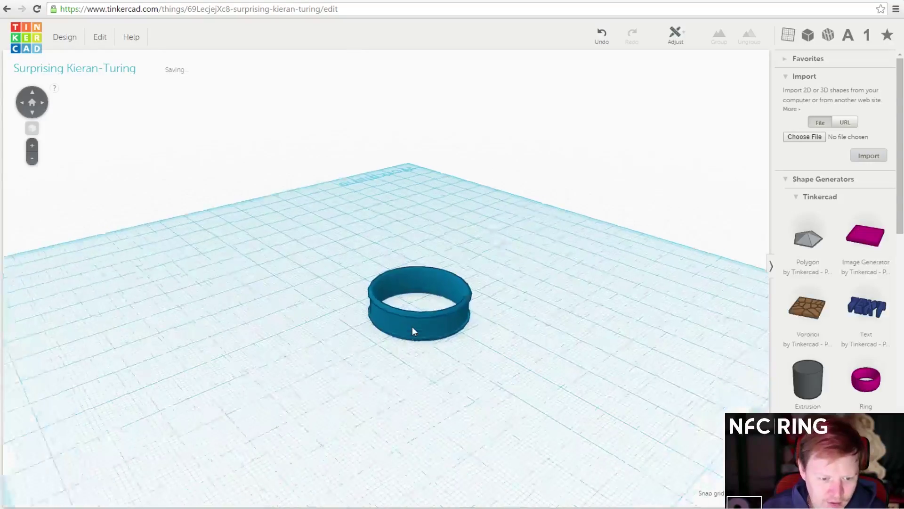
right_click_drag(411, 327, 447, 322)
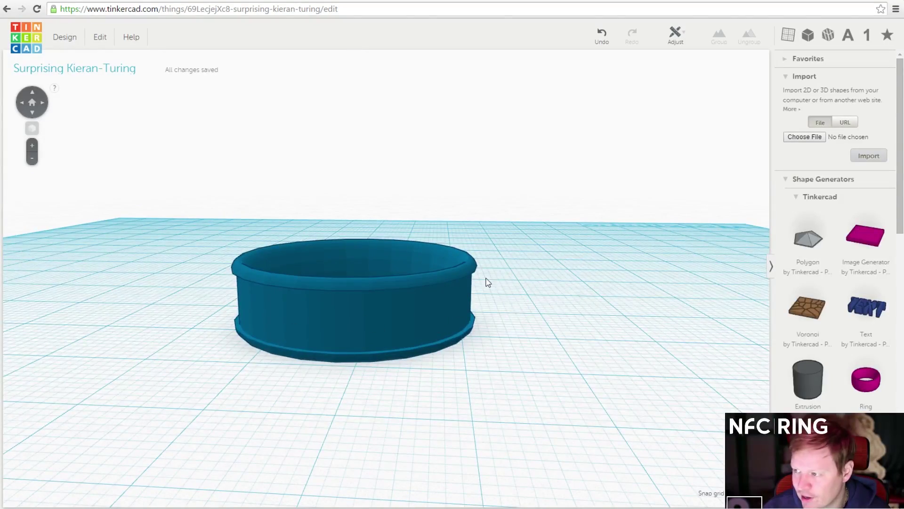
scroll(398, 311, "down", 2)
right_click_drag(399, 311, 842, 297)
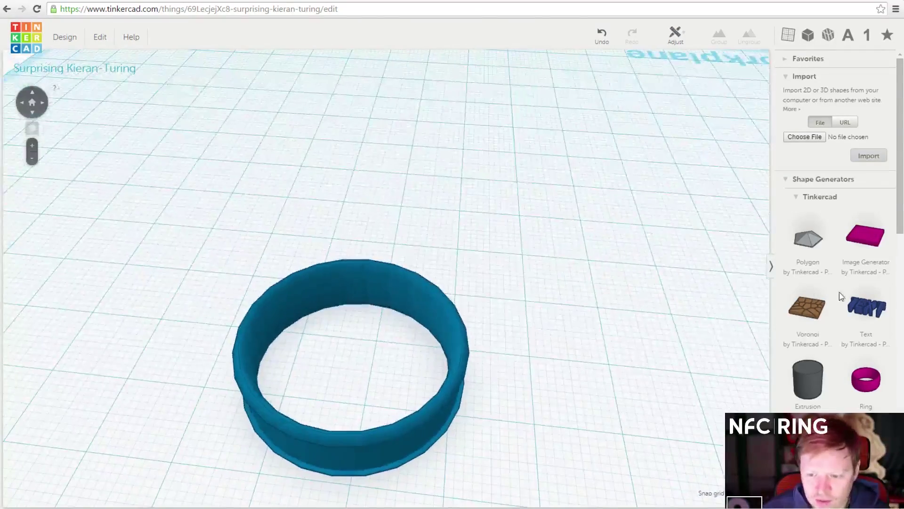
right_click_drag(699, 320, 624, 276)
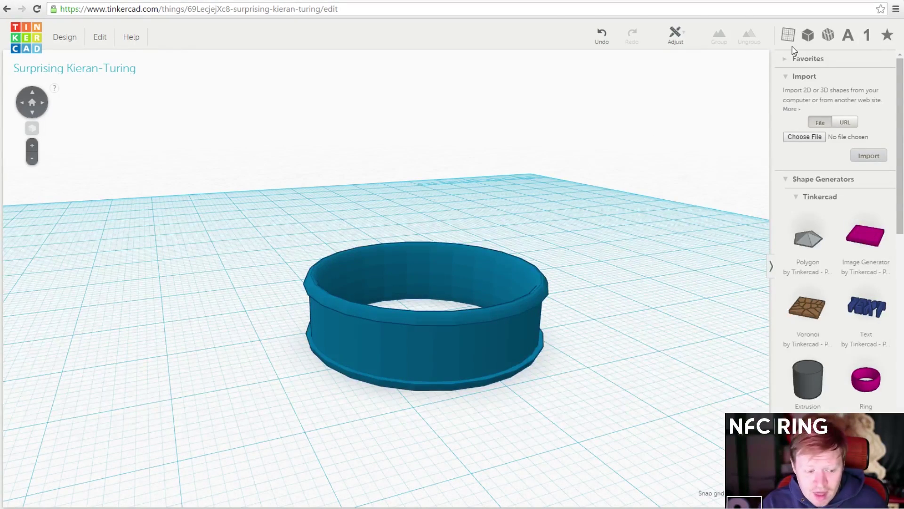
left_click(66, 37)
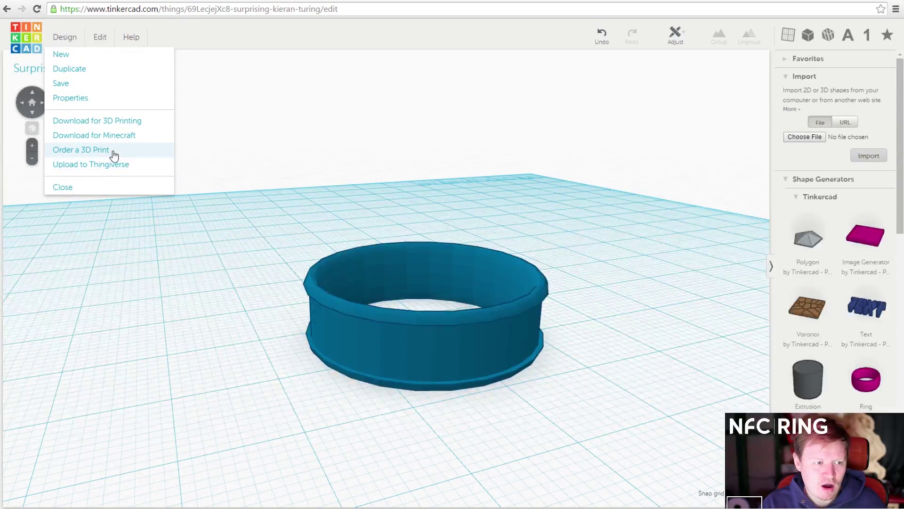
left_click(592, 234)
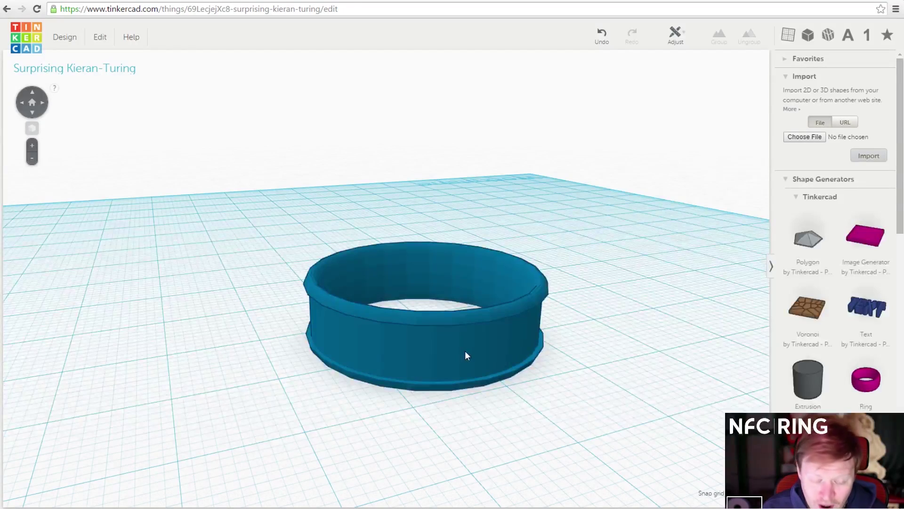
right_click_drag(517, 326, 571, 301)
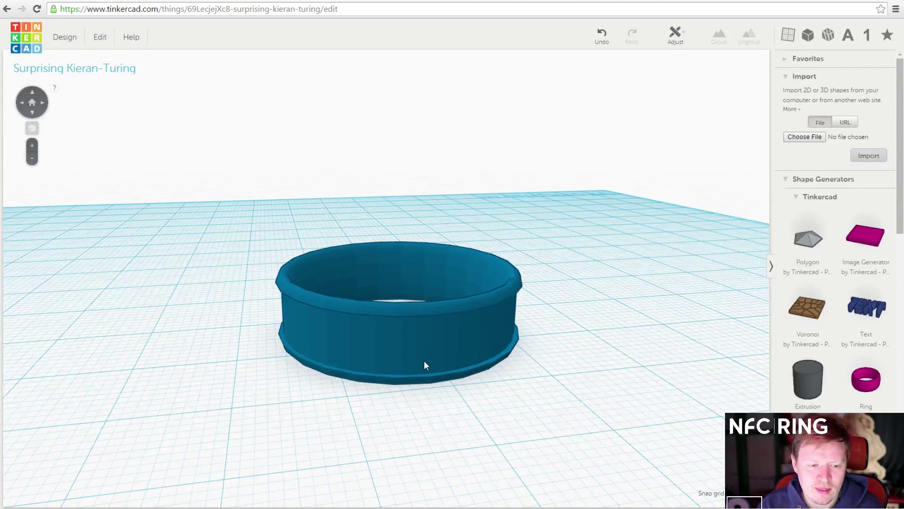
right_click_drag(424, 365, 355, 312)
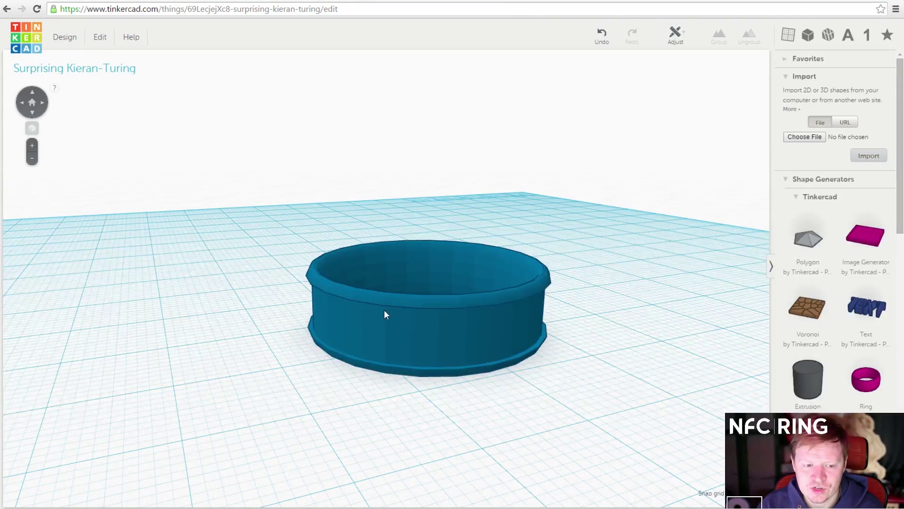
right_click_drag(383, 311, 495, 293)
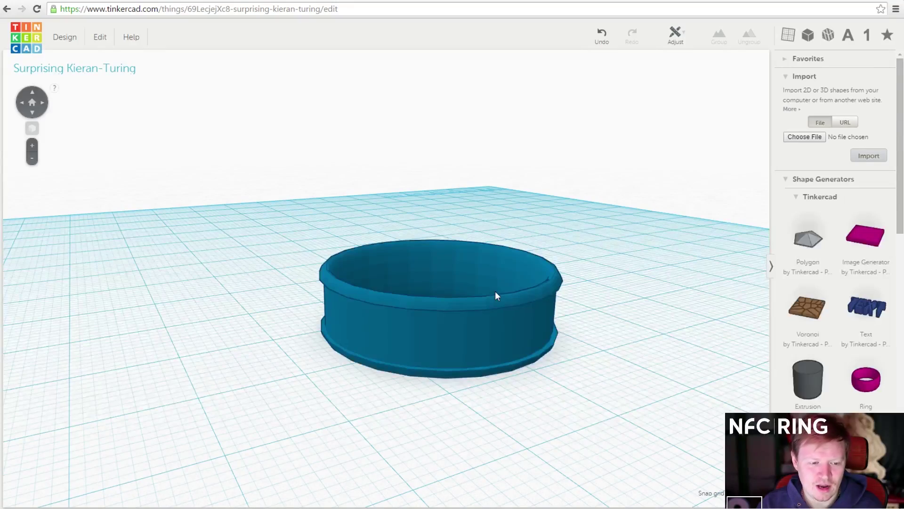
right_click_drag(495, 292, 438, 322)
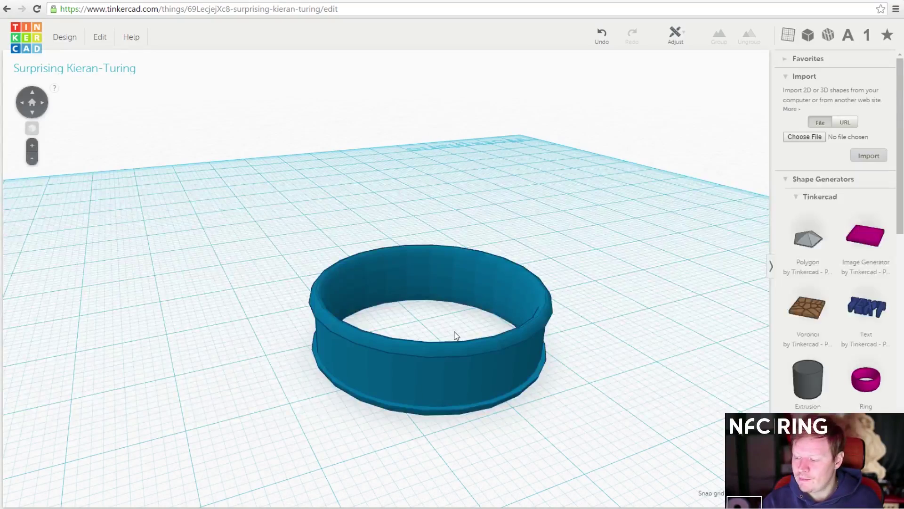
right_click_drag(455, 335, 442, 332)
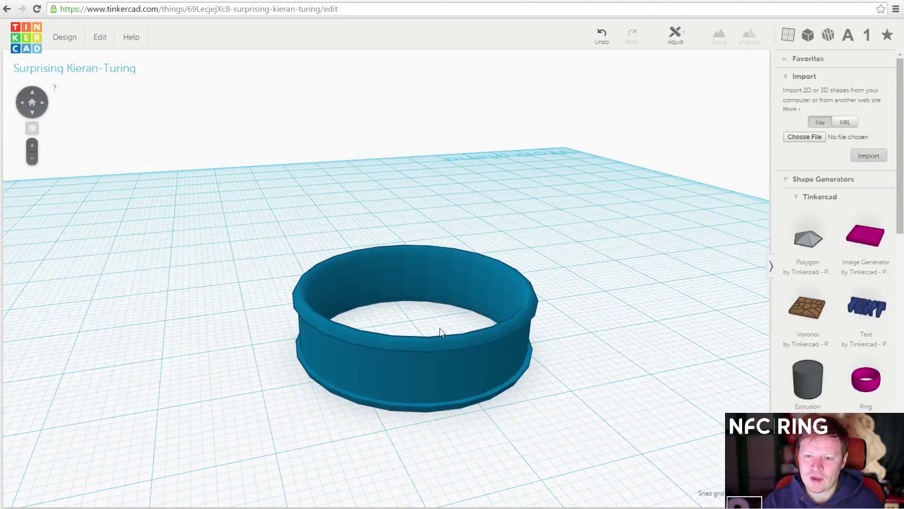